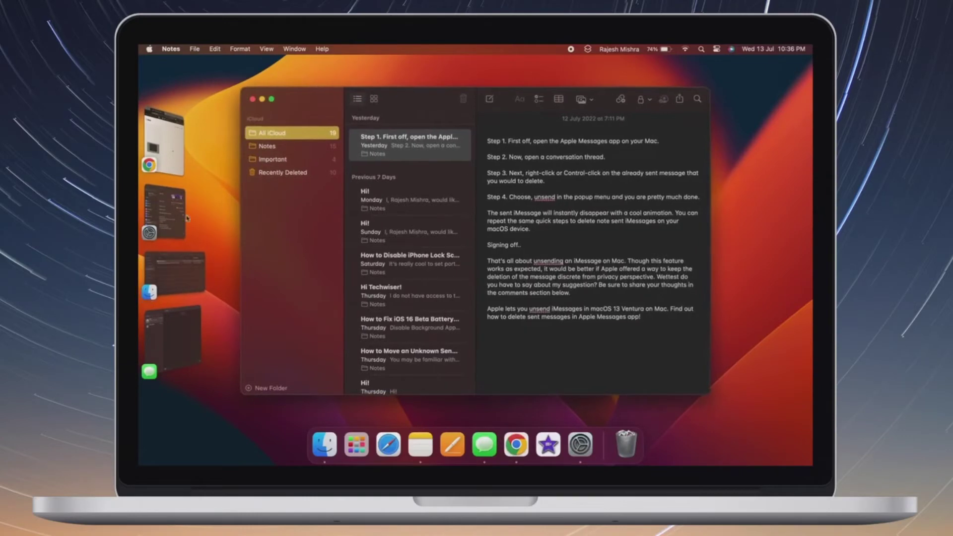
# Glance at System Settings, return to Notes, clear the desktop, then show the Finder Downloads window.
pyautogui.click(175, 215)
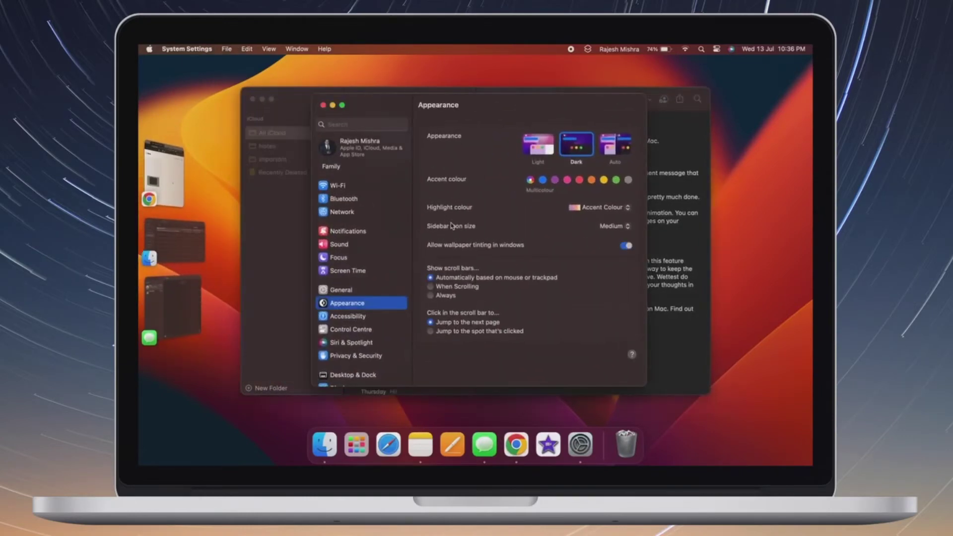
pyautogui.click(272, 238)
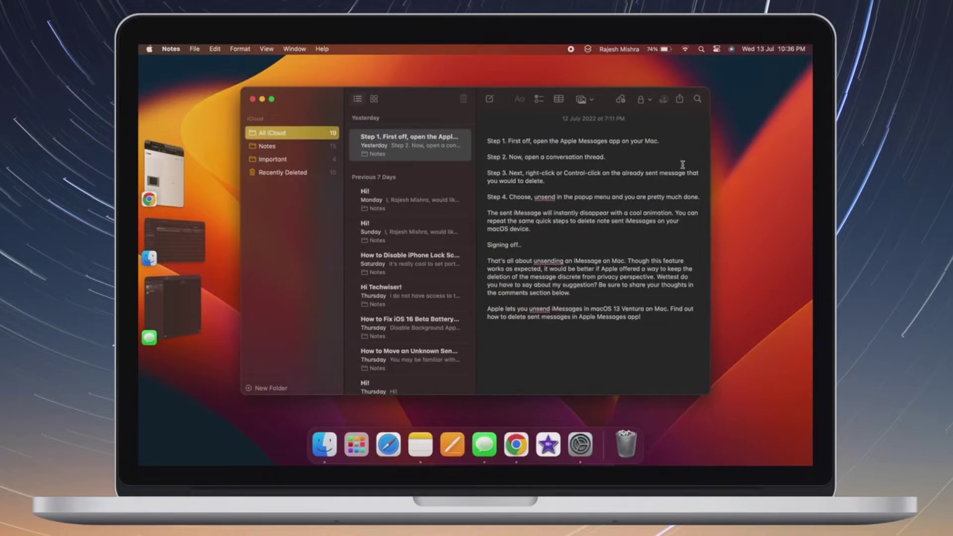
pyautogui.click(729, 179)
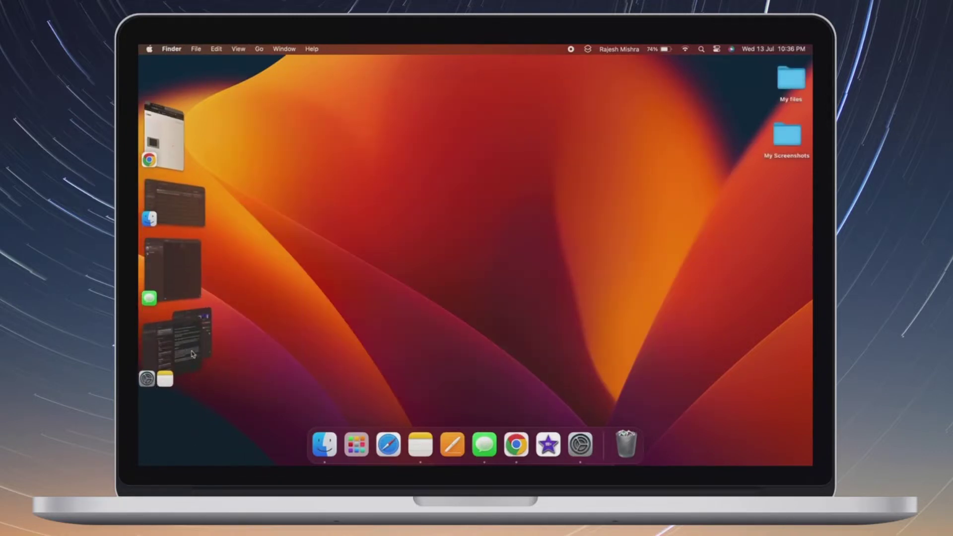
pyautogui.click(176, 211)
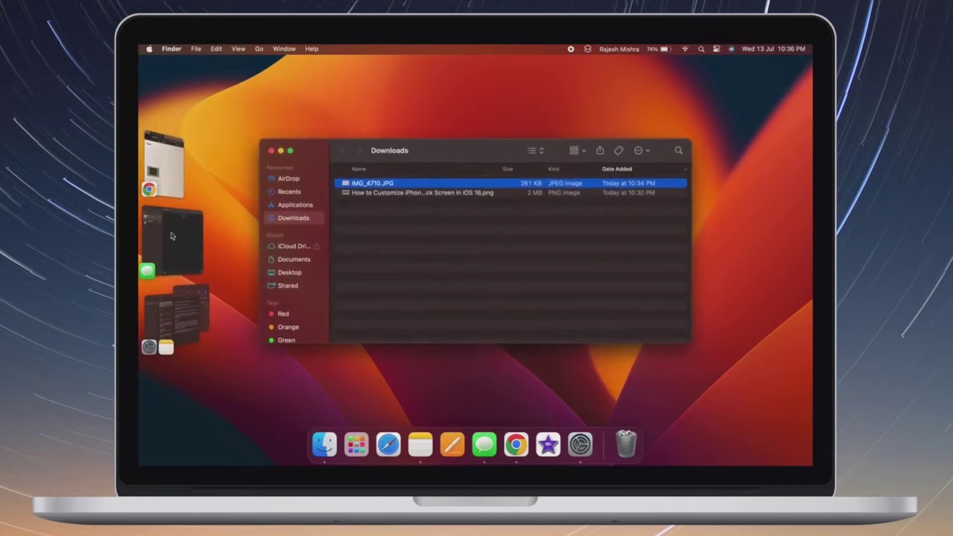
# Drag Messages onto the Finder Downloads stage, focus Messages, then set the pair aside.
pyautogui.click(171, 236)
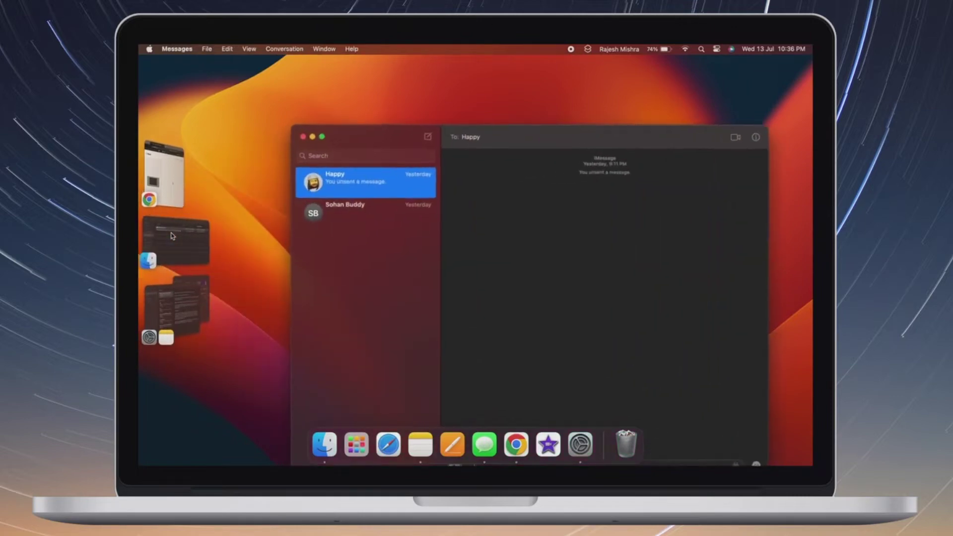
pyautogui.click(171, 236)
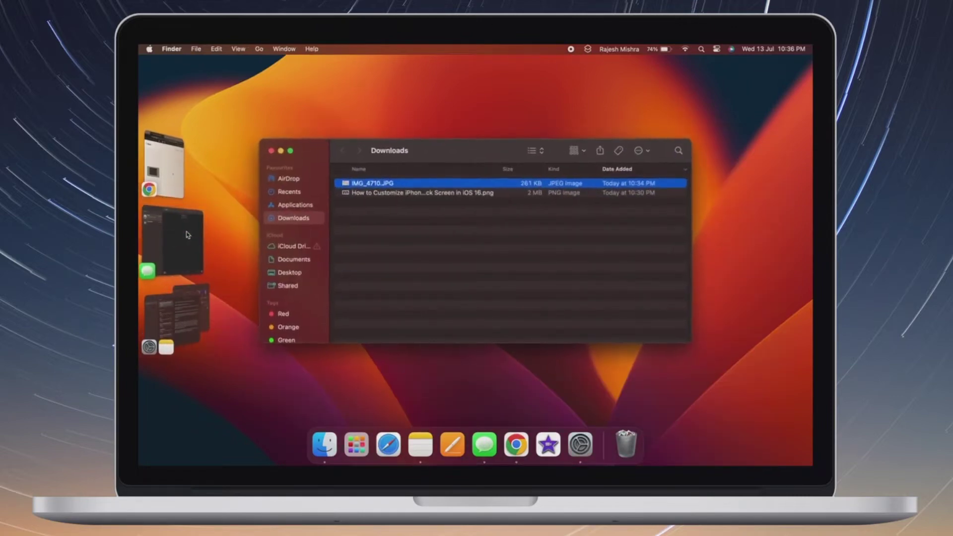
pyautogui.moveTo(166, 237); pyautogui.dragTo(317, 221)
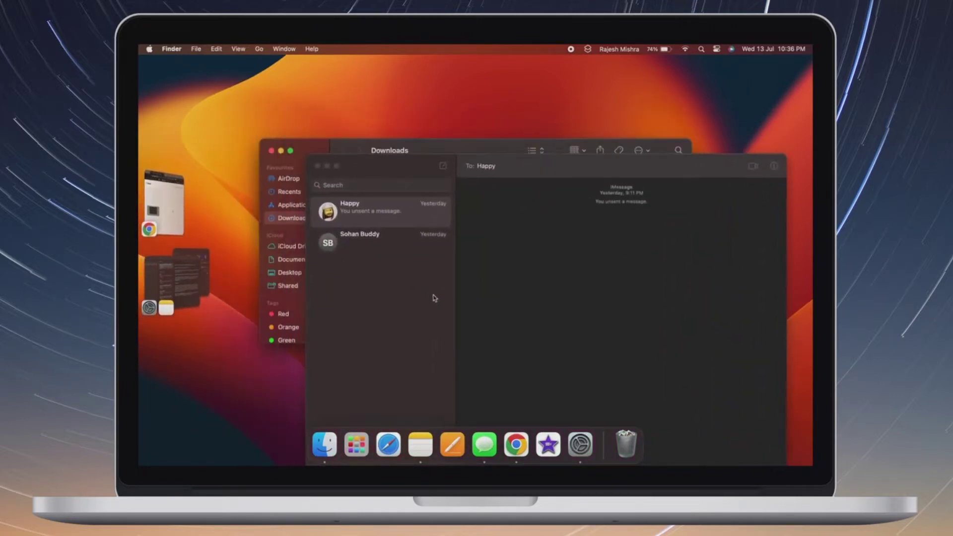
pyautogui.click(439, 340)
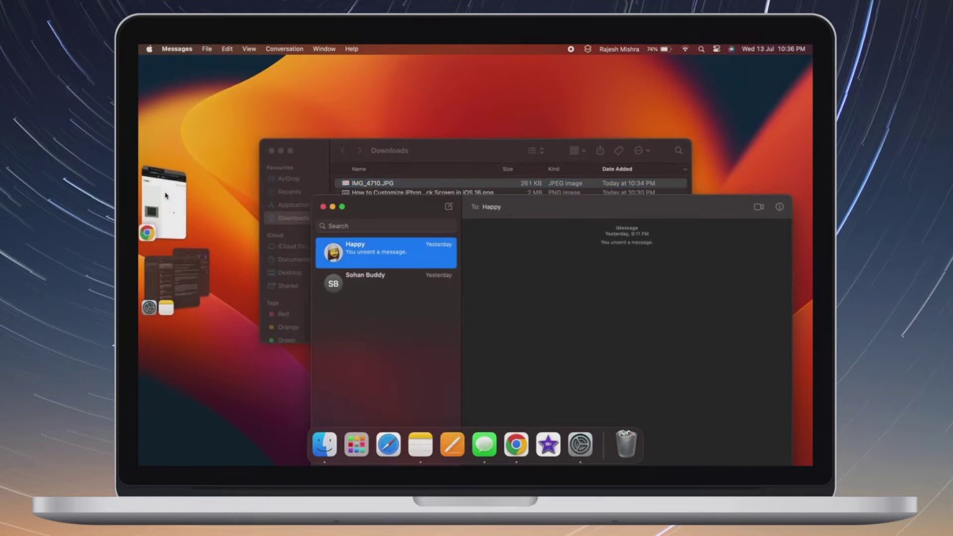
pyautogui.click(429, 109)
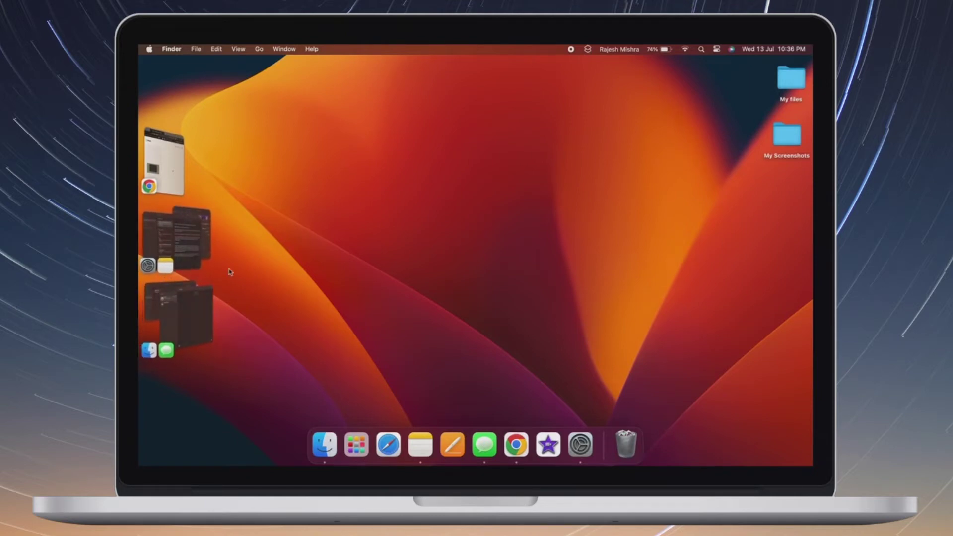
# Drag Notes off the System Settings stage so they become separate stacks, then bring up the Finder group.
pyautogui.click(181, 230)
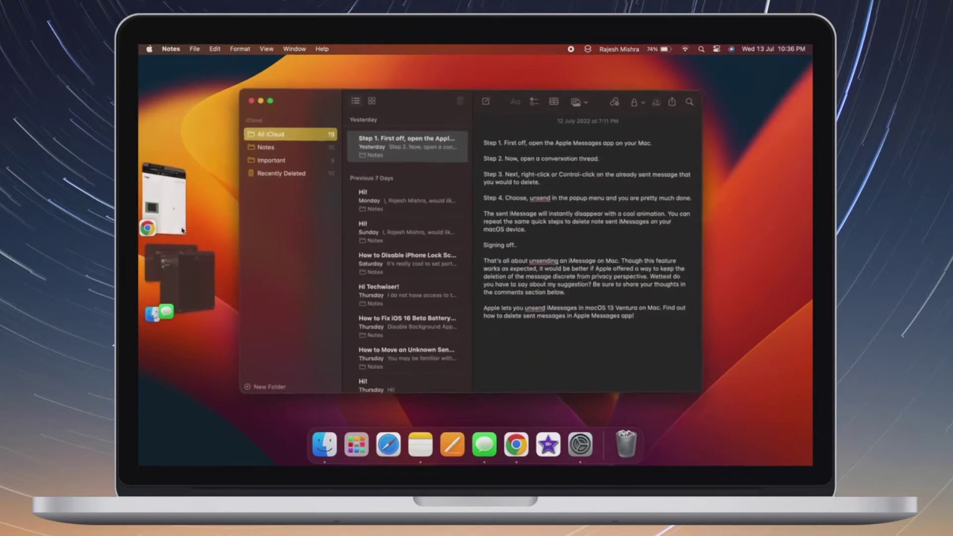
pyautogui.click(458, 75)
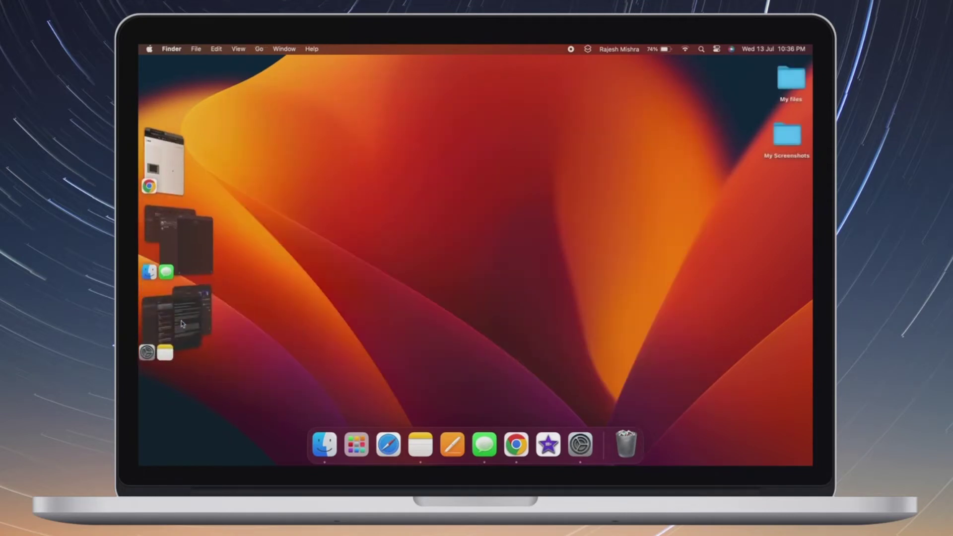
pyautogui.click(182, 323)
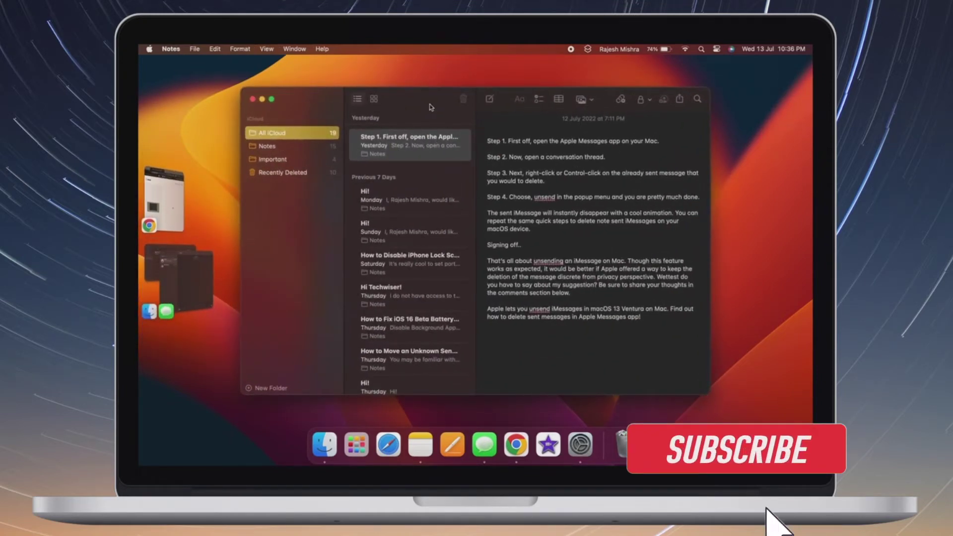
pyautogui.moveTo(437, 152); pyautogui.dragTo(253, 381)
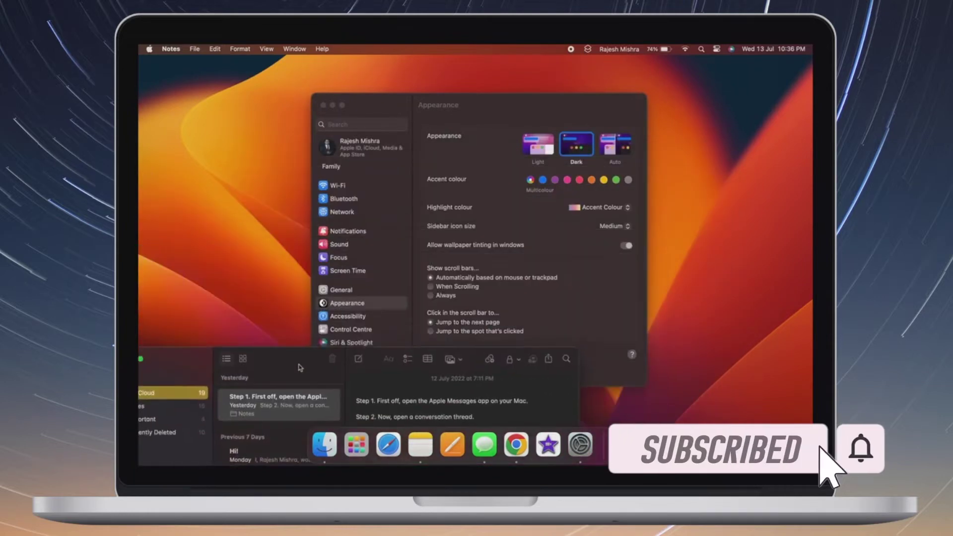
pyautogui.click(447, 292)
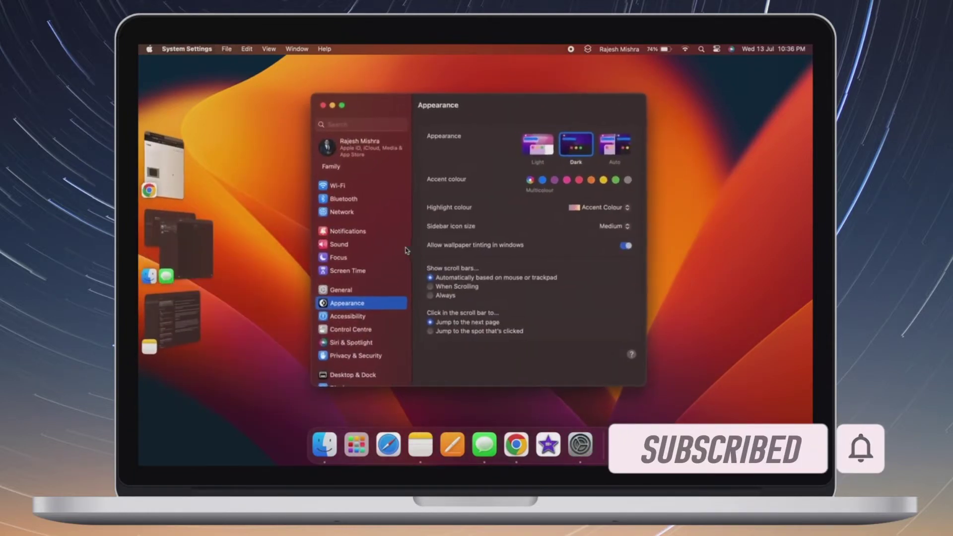
pyautogui.click(710, 204)
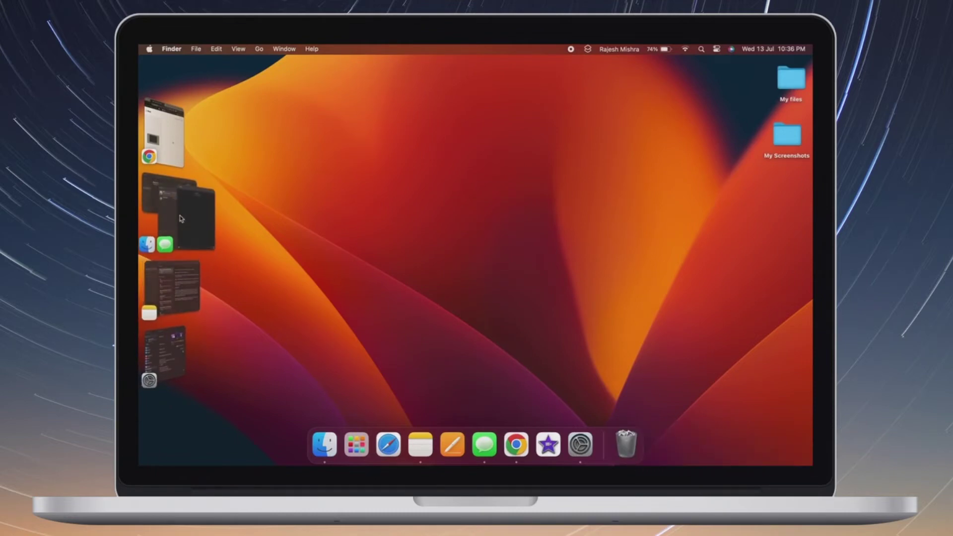
pyautogui.click(179, 212)
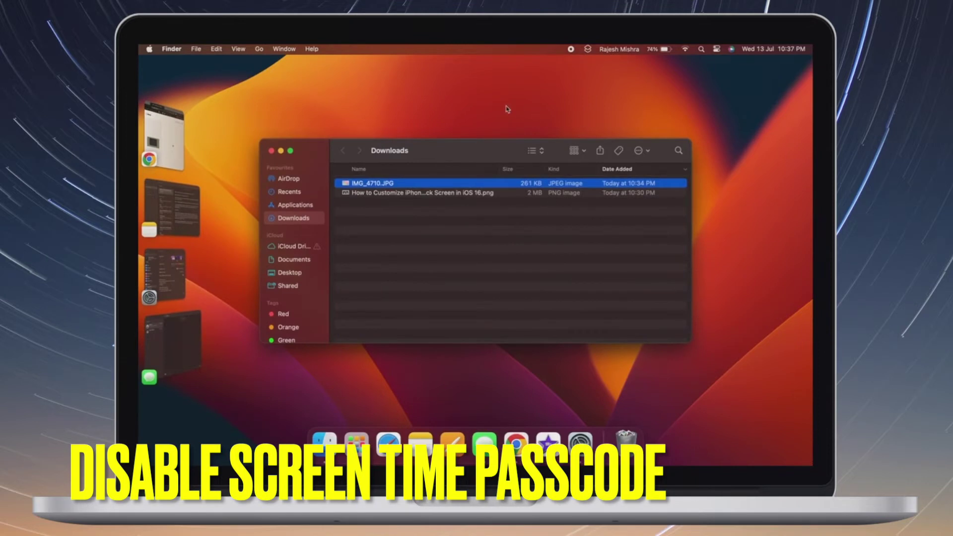
# Set the Finder window aside so only the desktop shows.
pyautogui.click(506, 109)
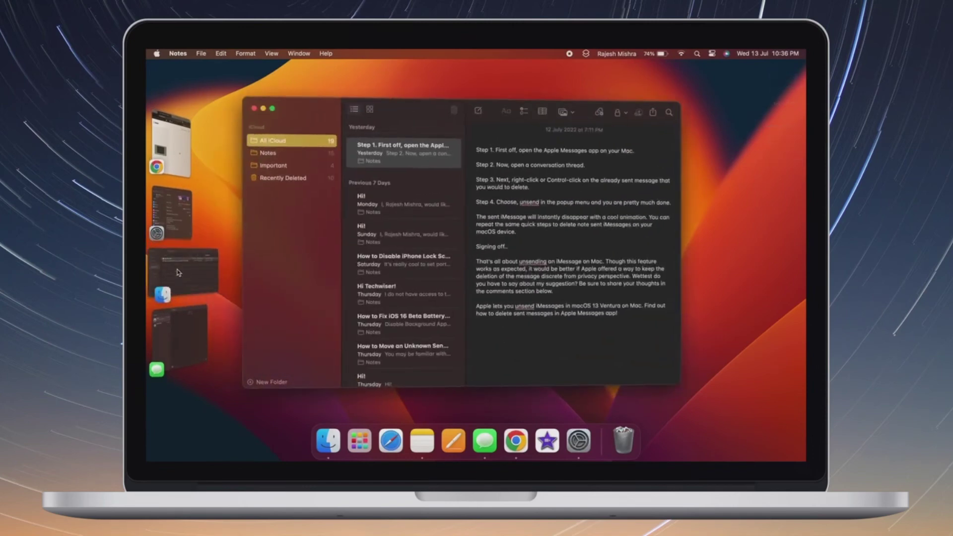
# Add System Settings to the Notes stage and set the group aside, then show the Finder Downloads window.
pyautogui.click(171, 212)
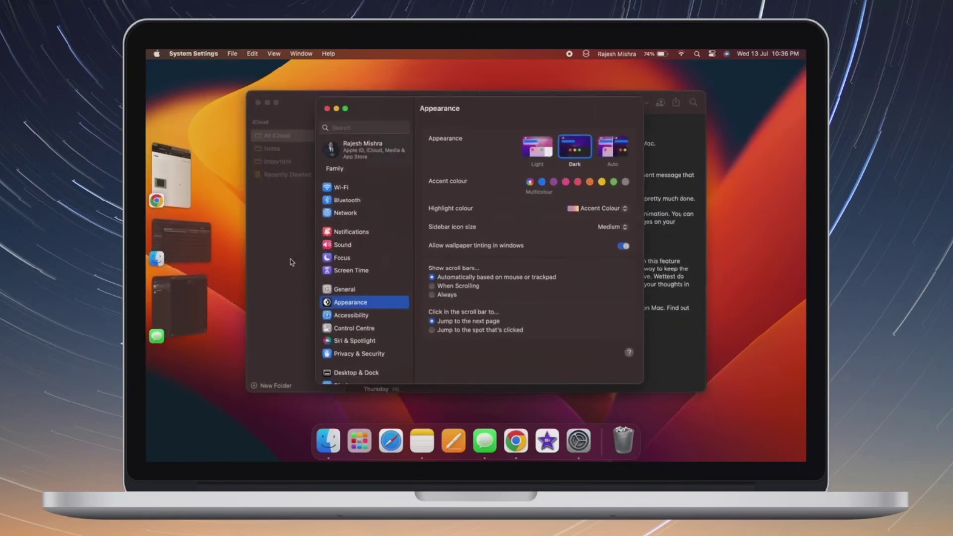
pyautogui.click(275, 238)
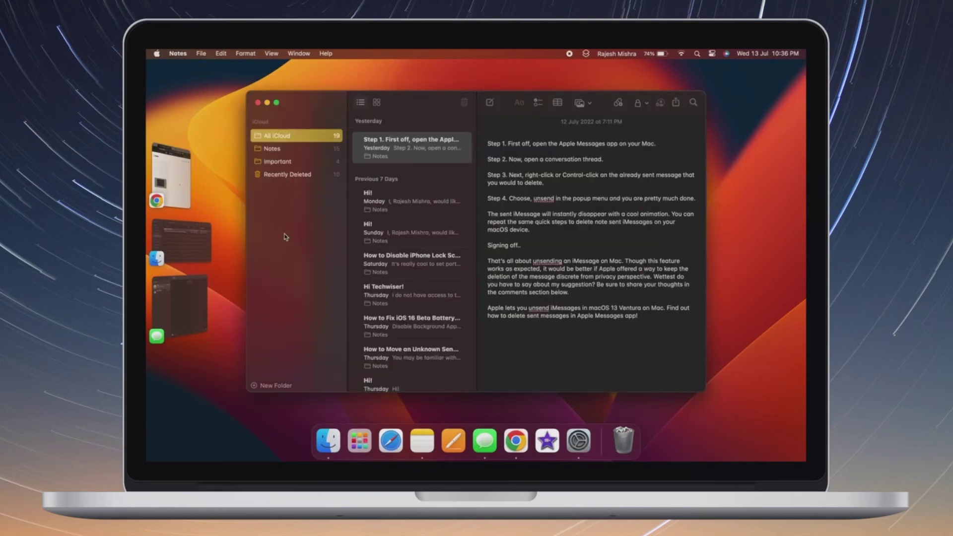
pyautogui.click(723, 181)
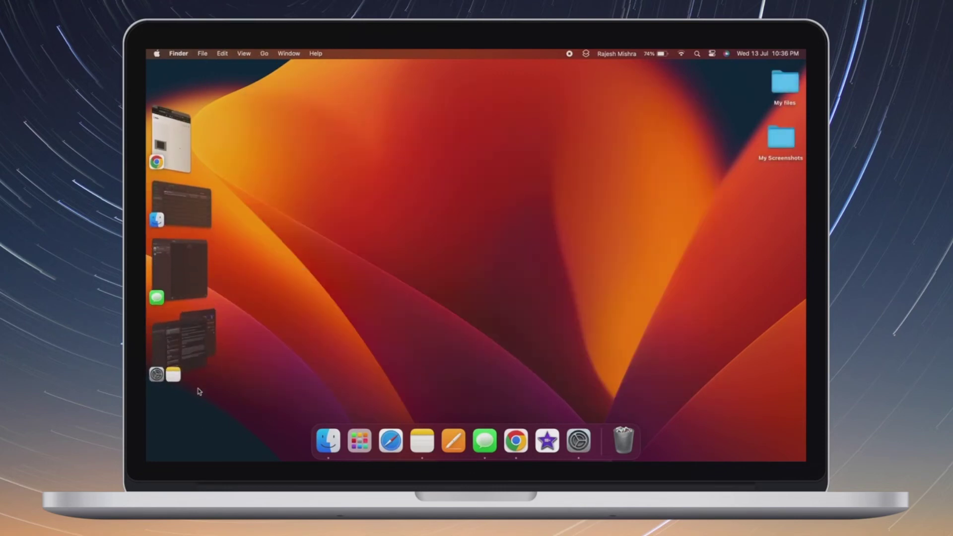
pyautogui.click(183, 211)
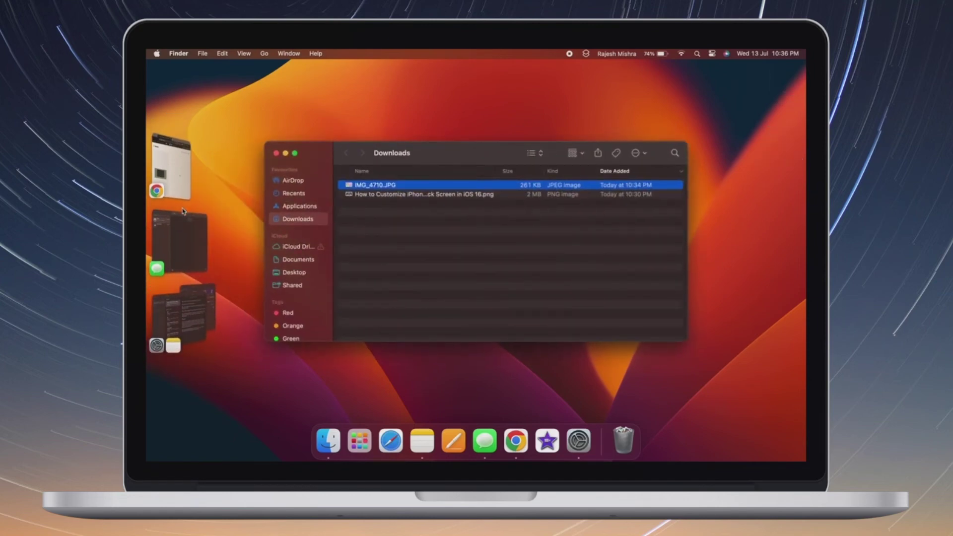
# Toggle between Messages and Finder, then drag Messages onto the Finder Downloads stage.
pyautogui.click(179, 237)
pyautogui.click(179, 236)
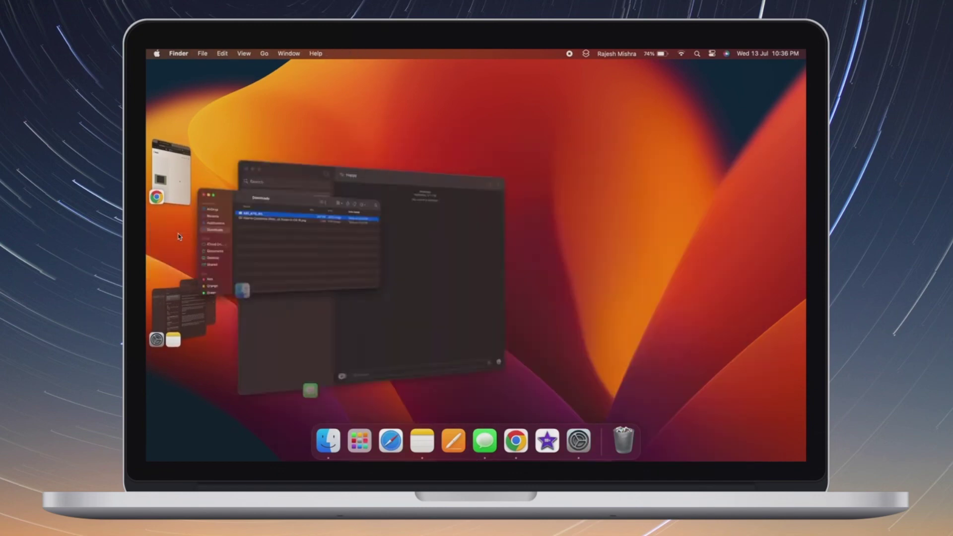
pyautogui.moveTo(172, 236); pyautogui.dragTo(440, 330)
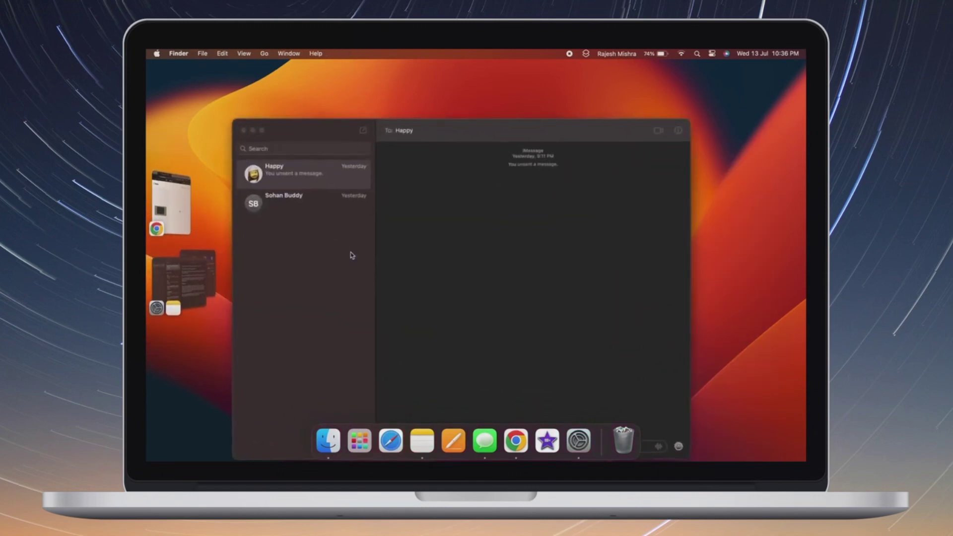